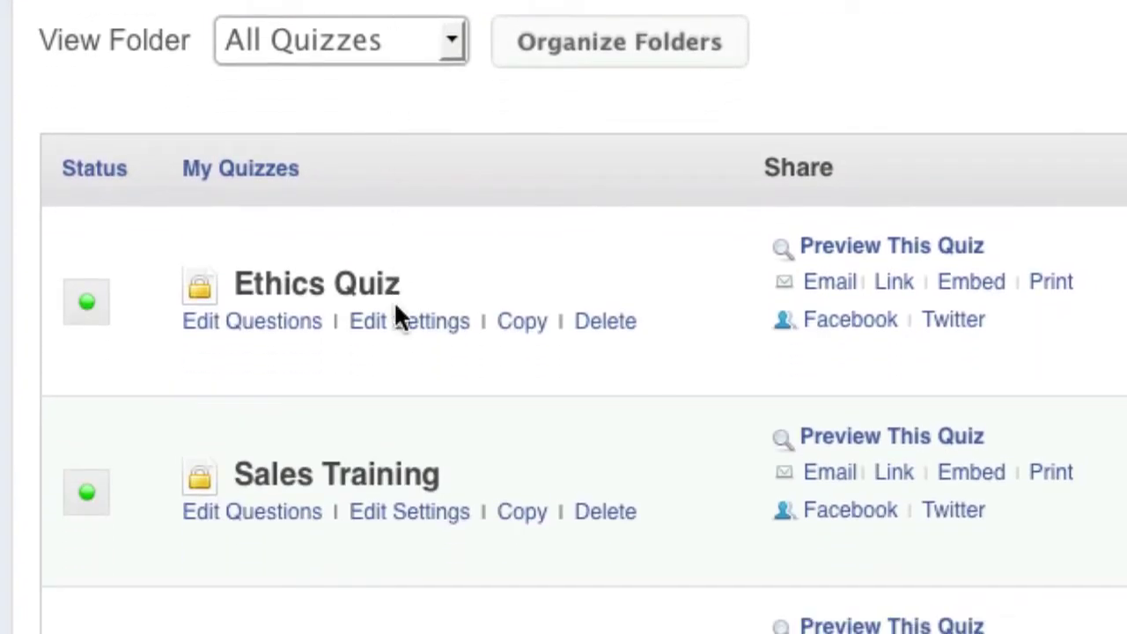
# - Set Ethics Quiz security to 'Private access by approved users & groups' and open the user list
pyautogui.click(397, 323)
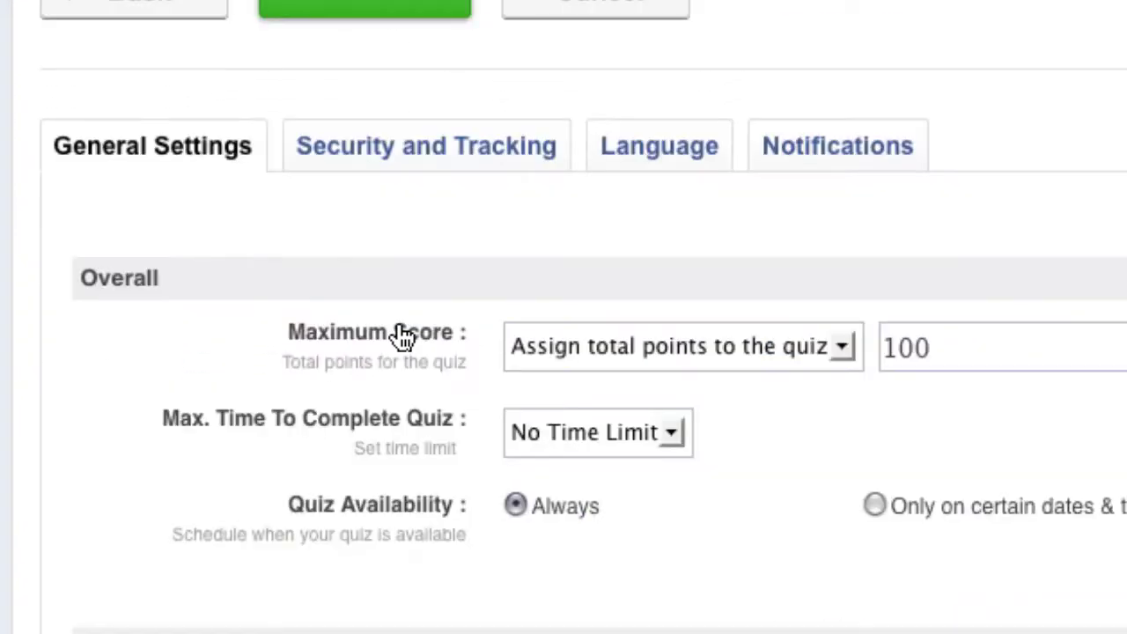
pyautogui.click(415, 161)
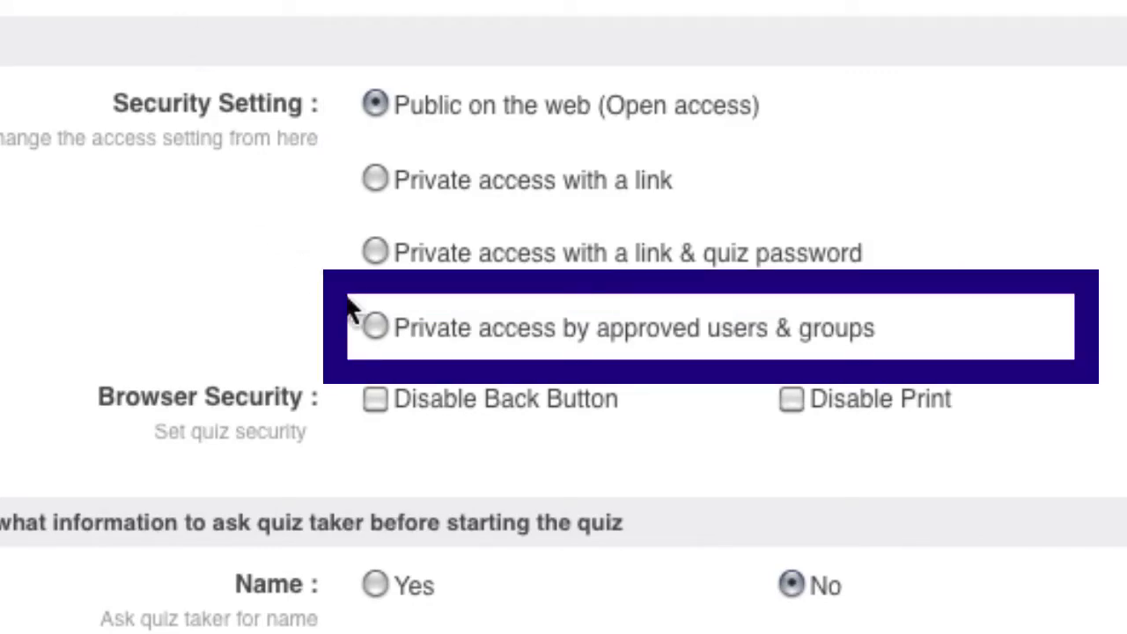
pyautogui.click(377, 326)
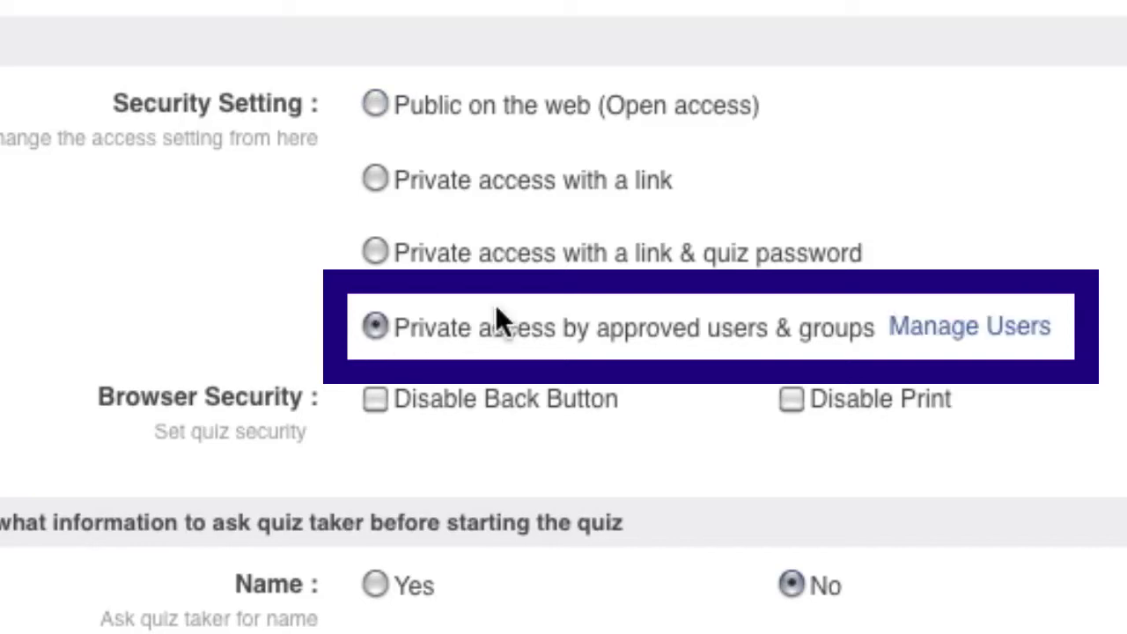
pyautogui.click(907, 333)
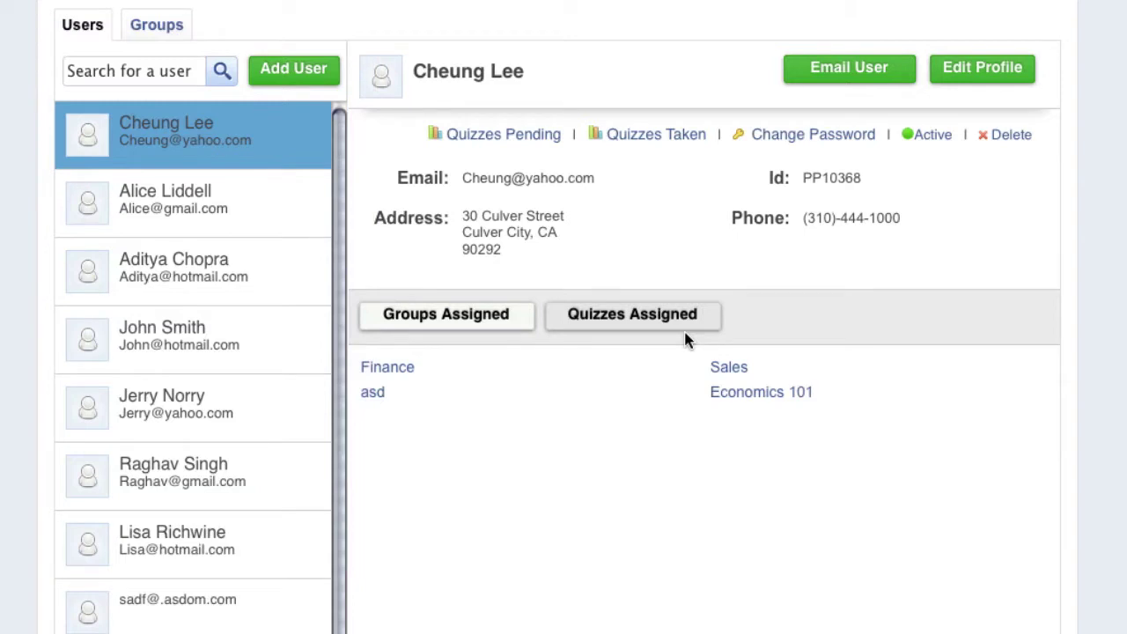
pyautogui.click(268, 209)
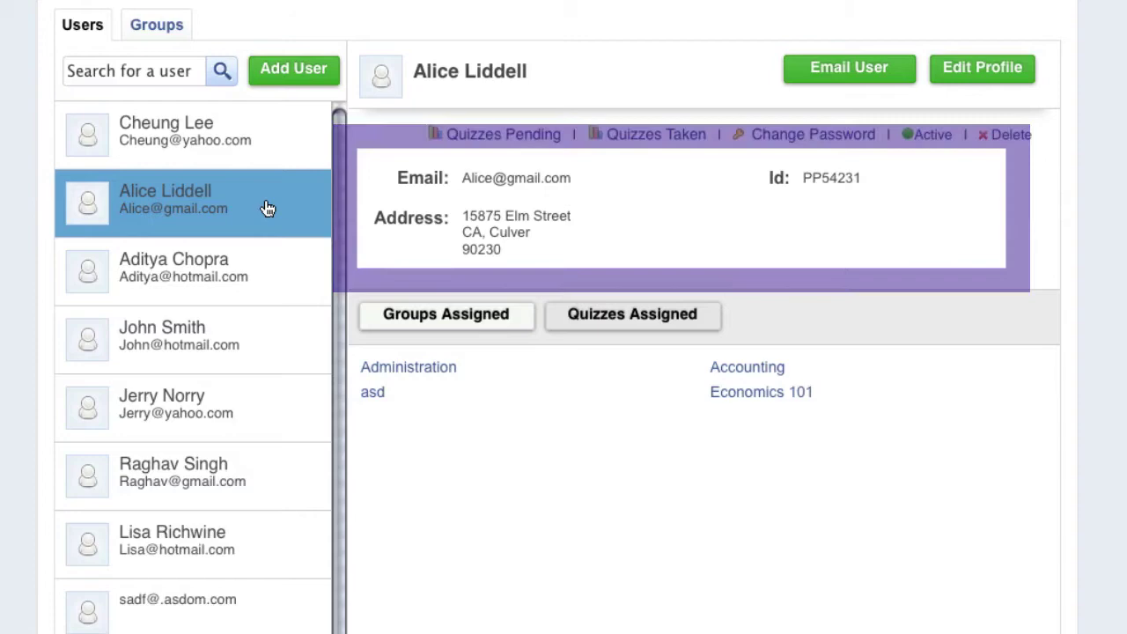
pyautogui.click(269, 138)
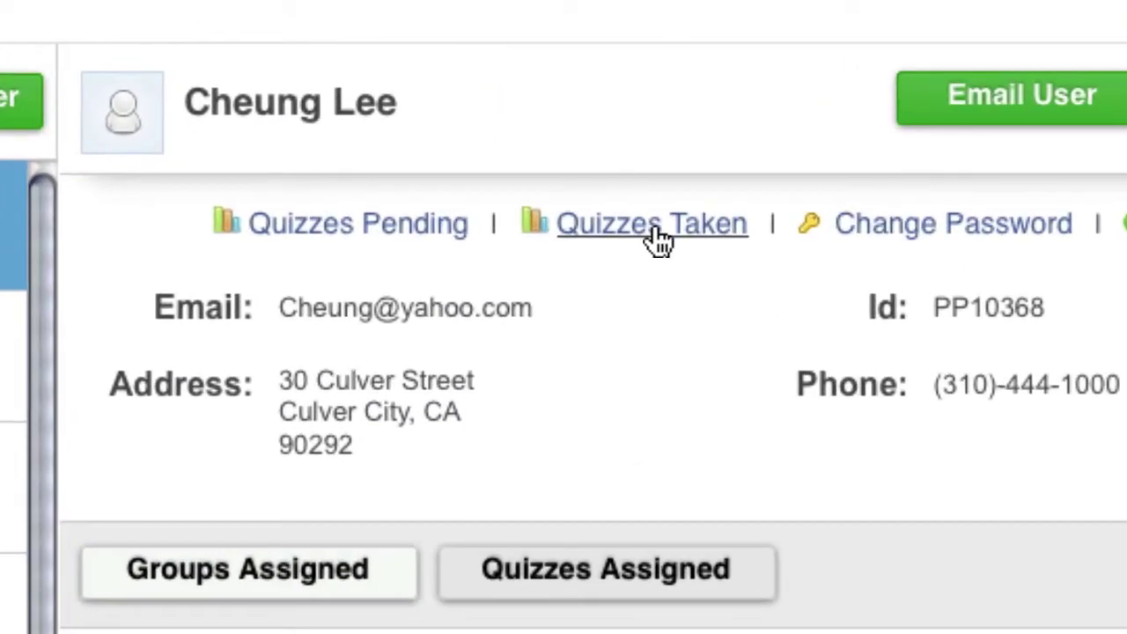
pyautogui.click(656, 231)
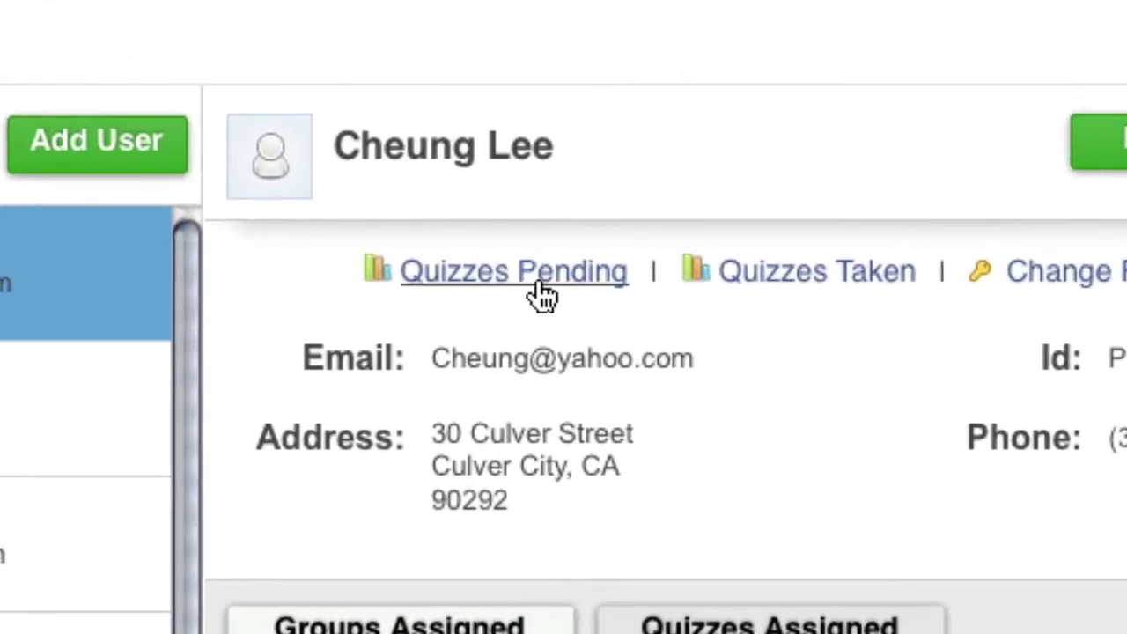
pyautogui.click(536, 298)
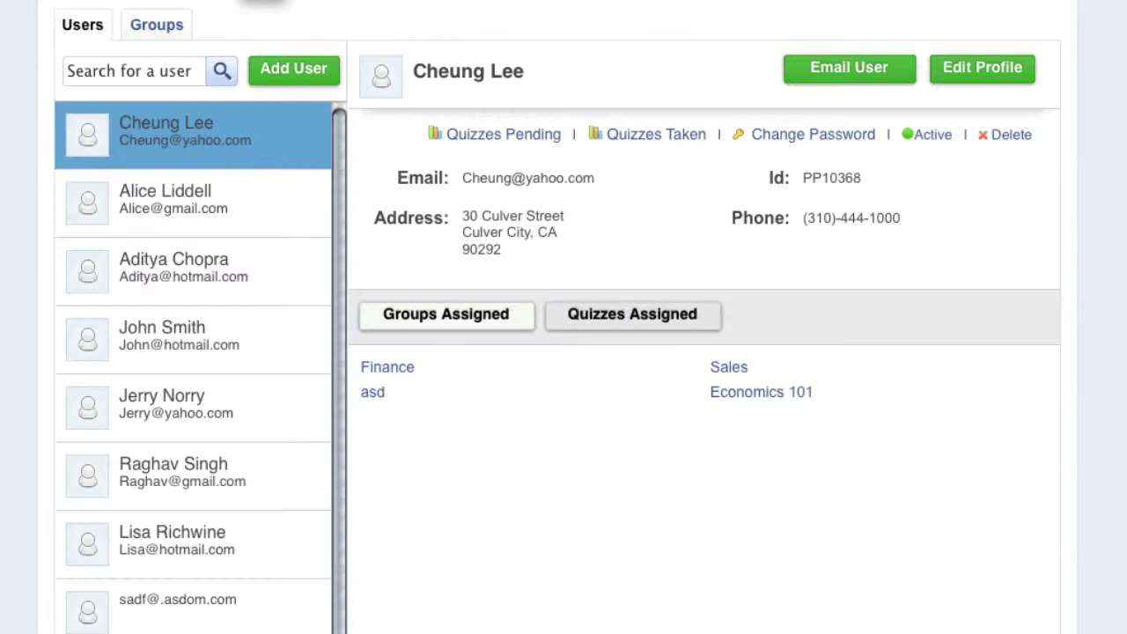
pyautogui.click(443, 315)
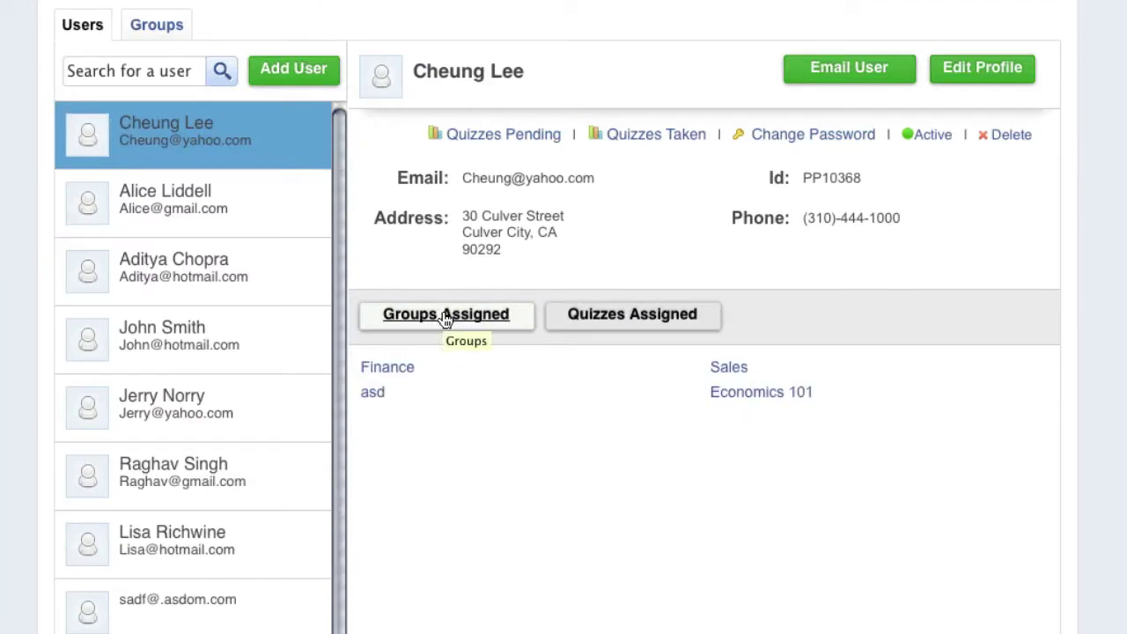
pyautogui.click(611, 324)
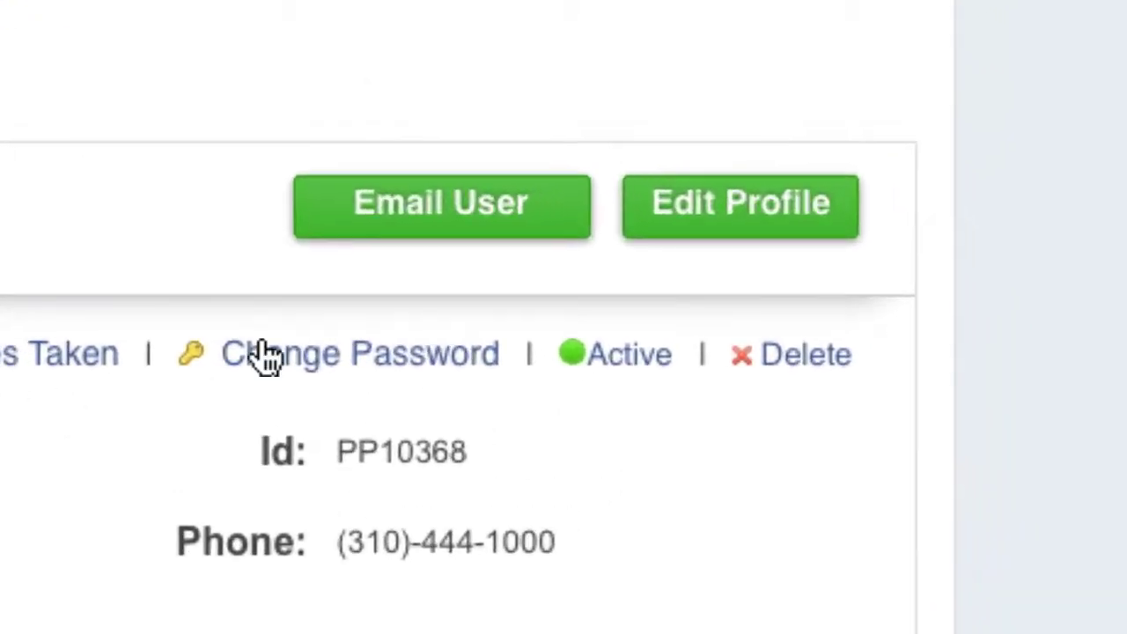
# - Edit the user's profile and enter the note 'Joined mid-season.' in the Notes box
pyautogui.click(721, 227)
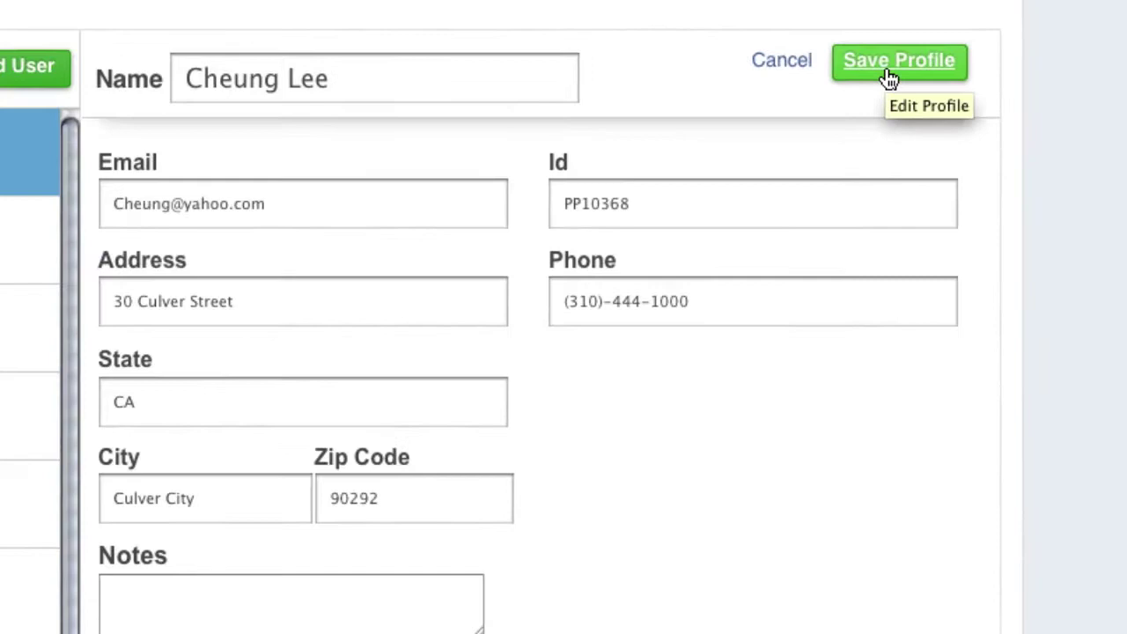
pyautogui.click(326, 582)
pyautogui.write('Joined mid-season')
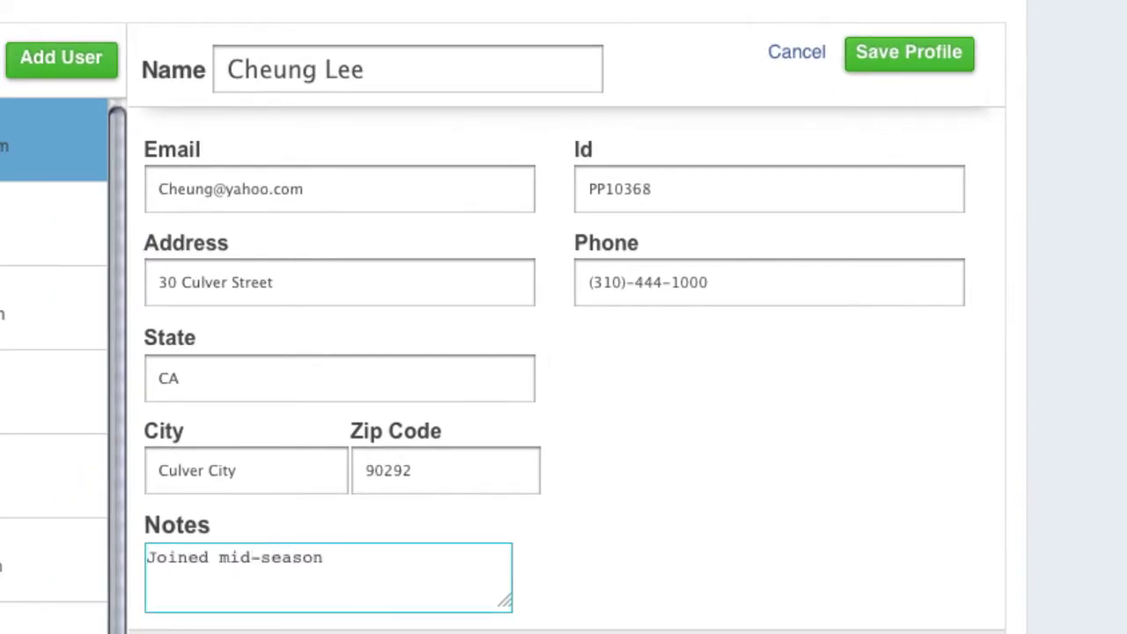
pyautogui.write('.')
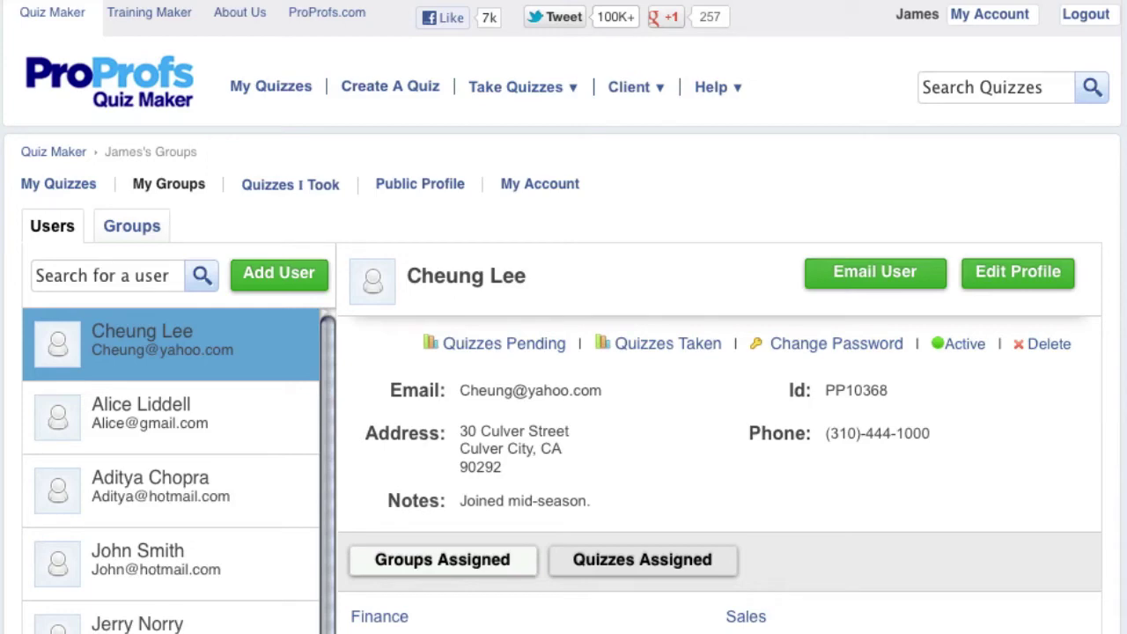
# - Add two users by e-mail address and place them in the Administration, Marketing and Sales groups
pyautogui.click(272, 272)
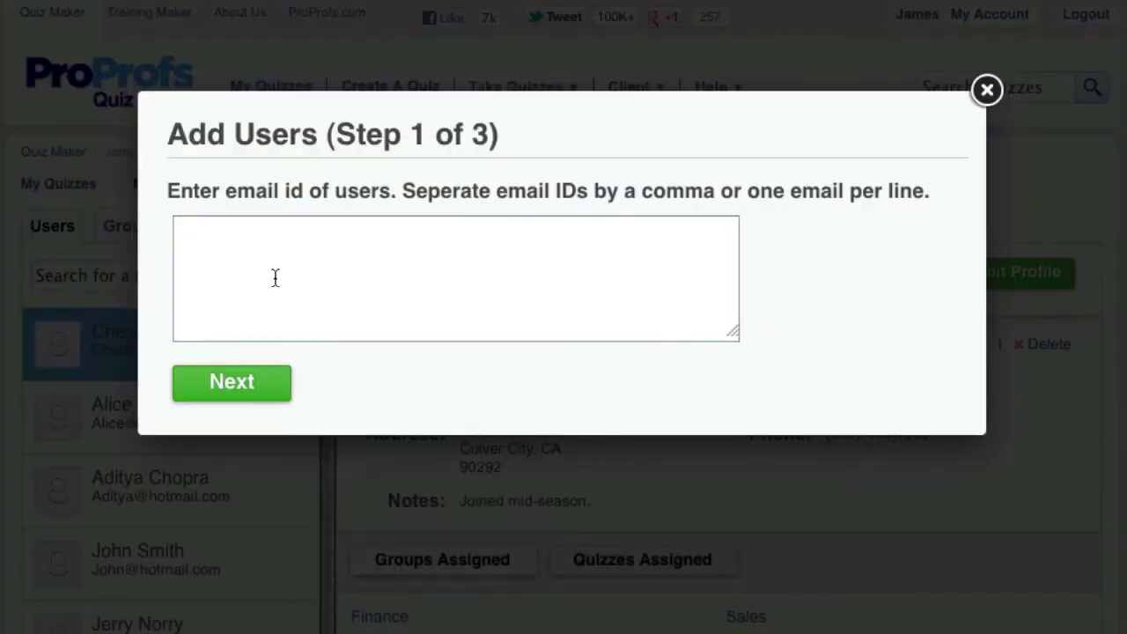
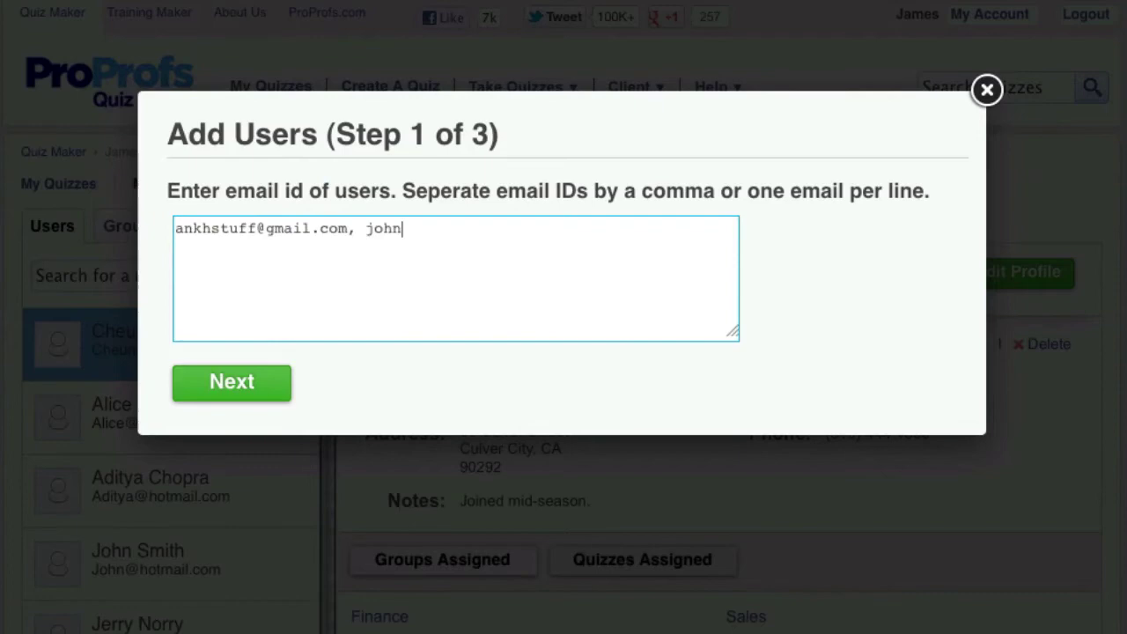
pyautogui.click(197, 394)
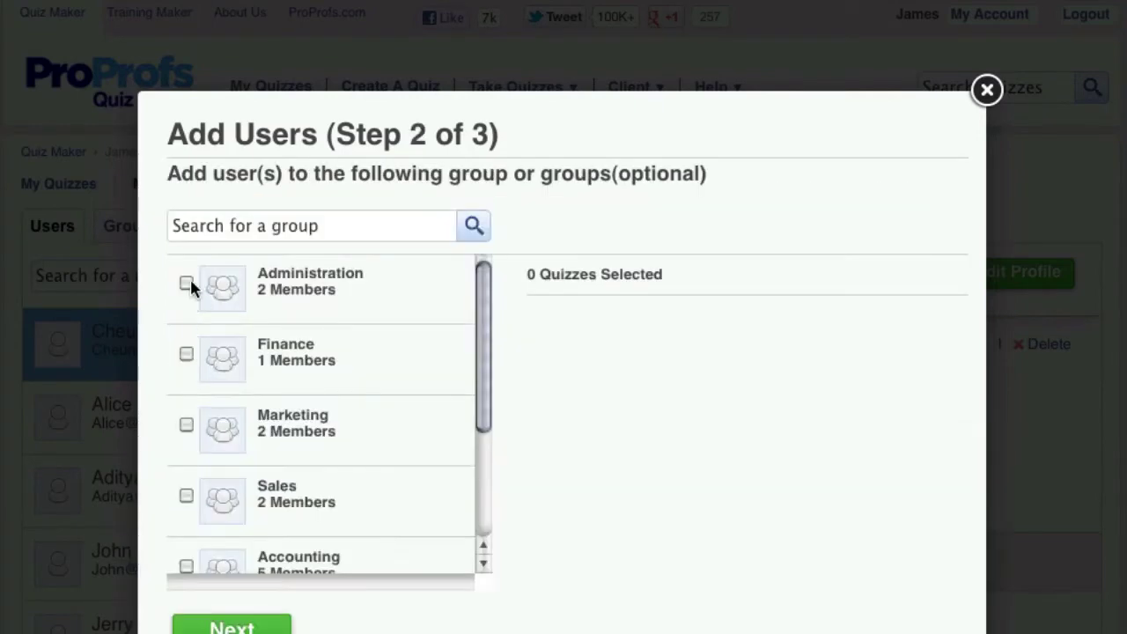
pyautogui.click(186, 284)
pyautogui.click(186, 424)
pyautogui.click(186, 496)
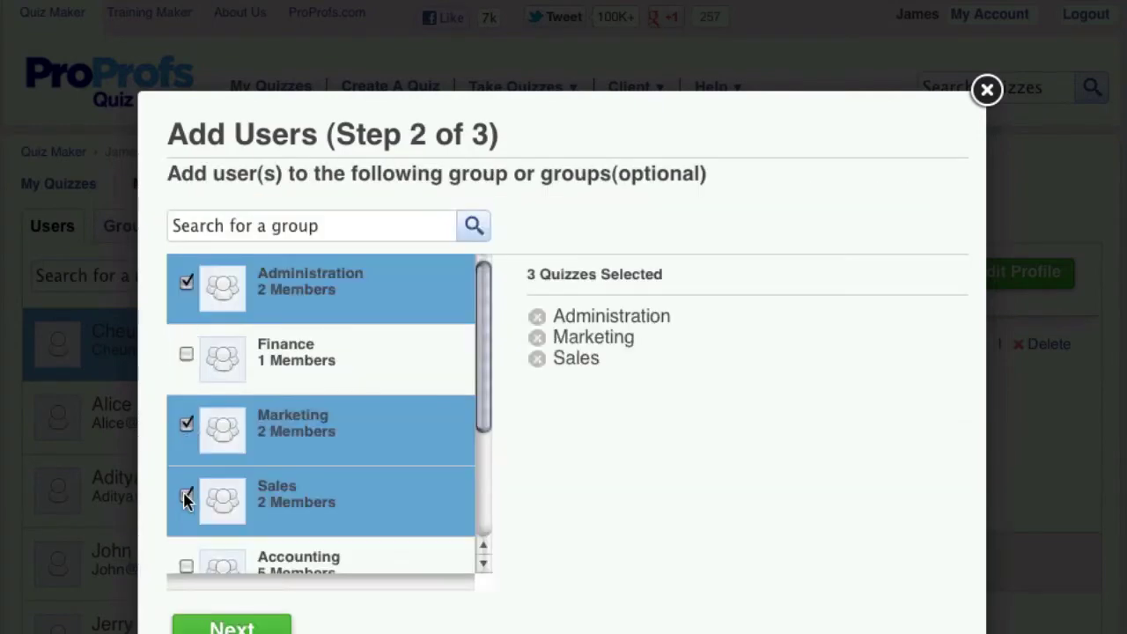
pyautogui.click(244, 626)
# - Assign How Well Do You Know ProProfs?, Computer Computer, Sales Training and Ethics Quiz, then finish
pyautogui.click(186, 269)
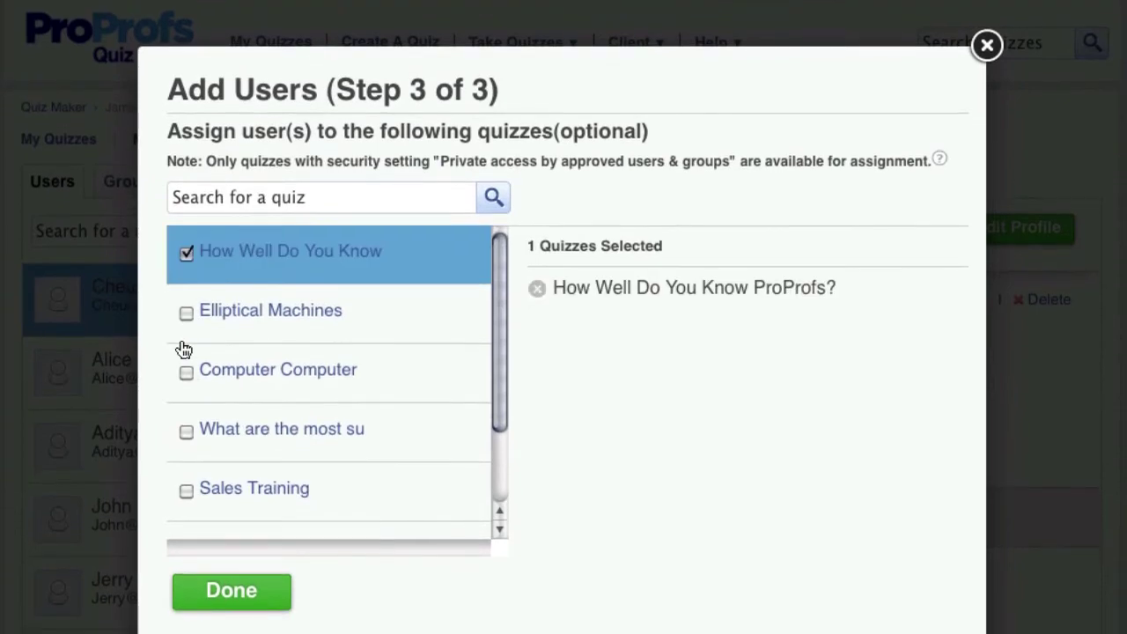
pyautogui.click(186, 354)
pyautogui.click(186, 474)
pyautogui.scroll(-1, 504, 354)
pyautogui.scroll(-1, 505, 354)
pyautogui.click(185, 469)
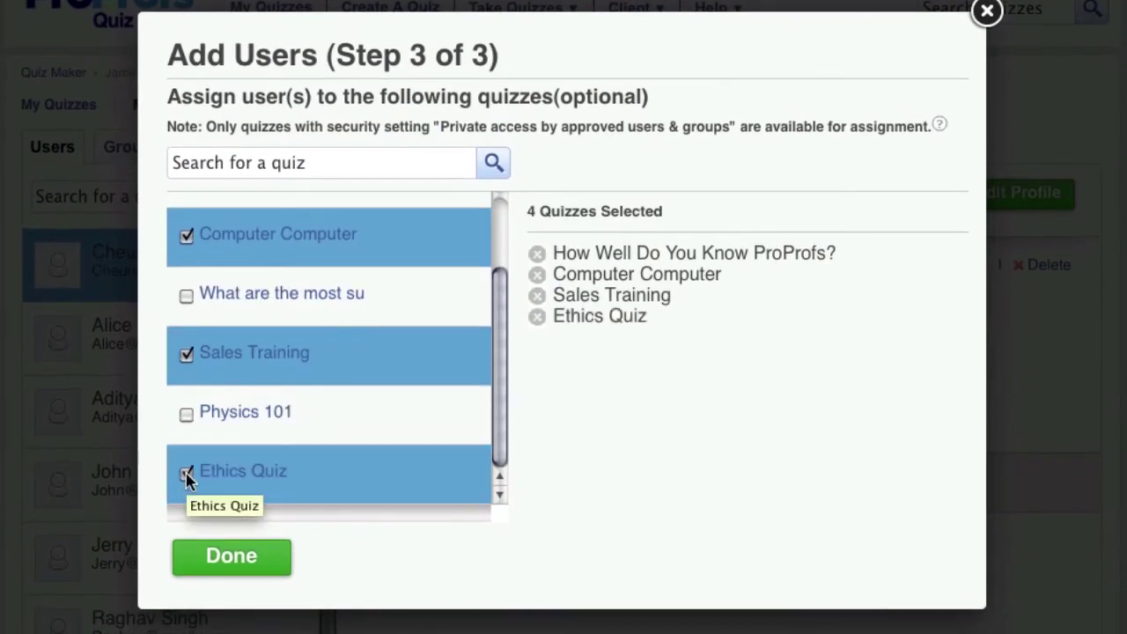
pyautogui.click(229, 554)
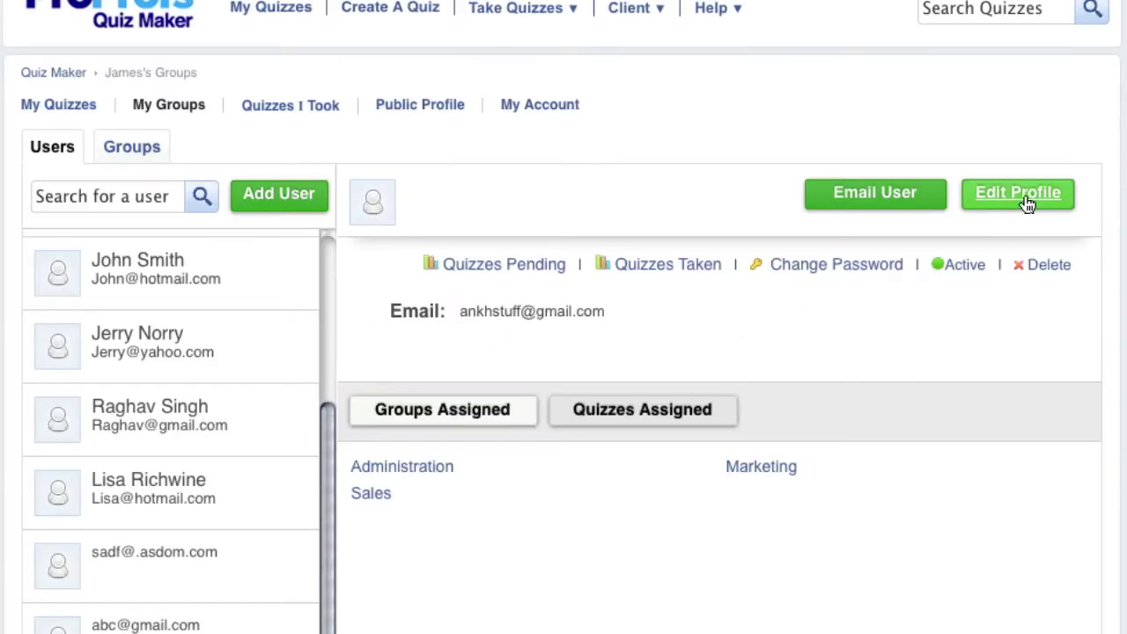
pyautogui.click(1021, 196)
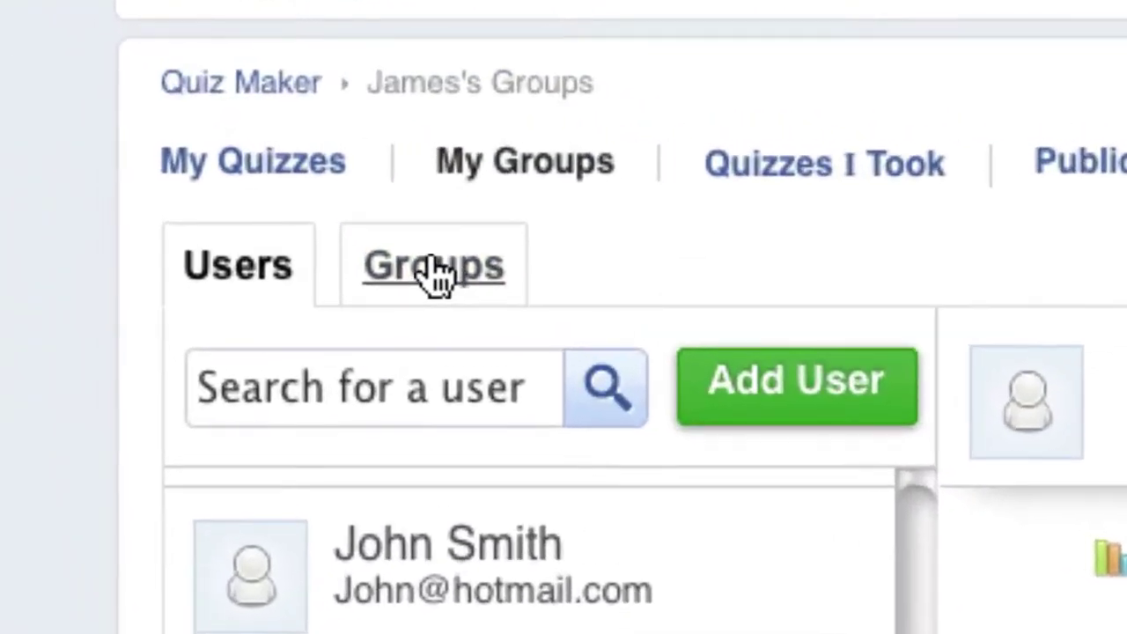
# - Open the Sales group from the Groups list and review its assigned and pending quizzes
pyautogui.click(434, 271)
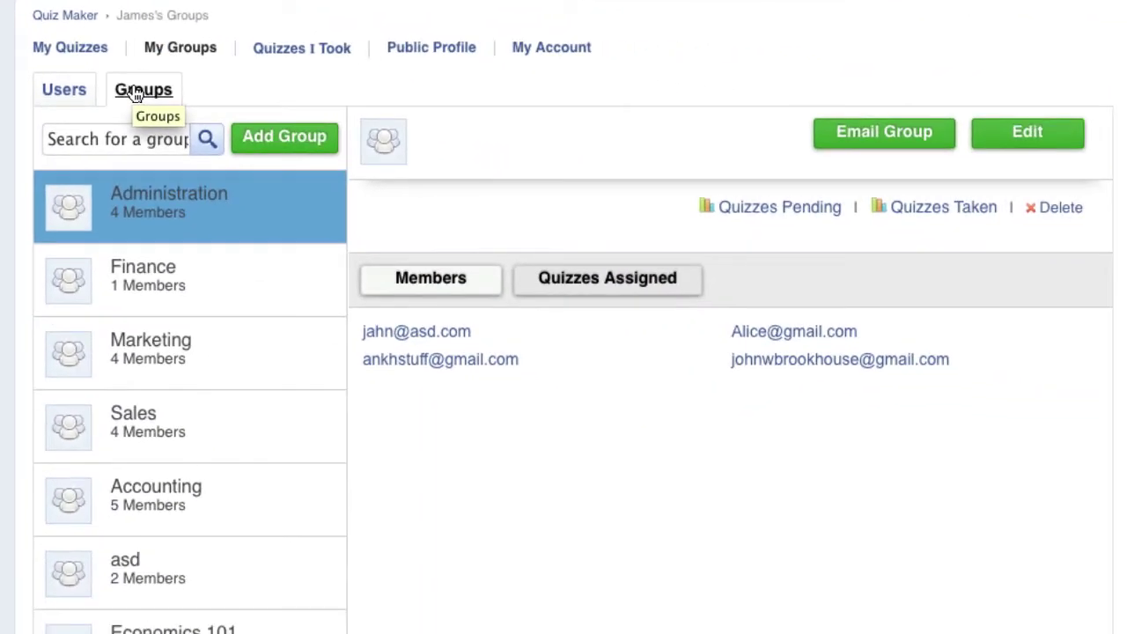
pyautogui.click(252, 448)
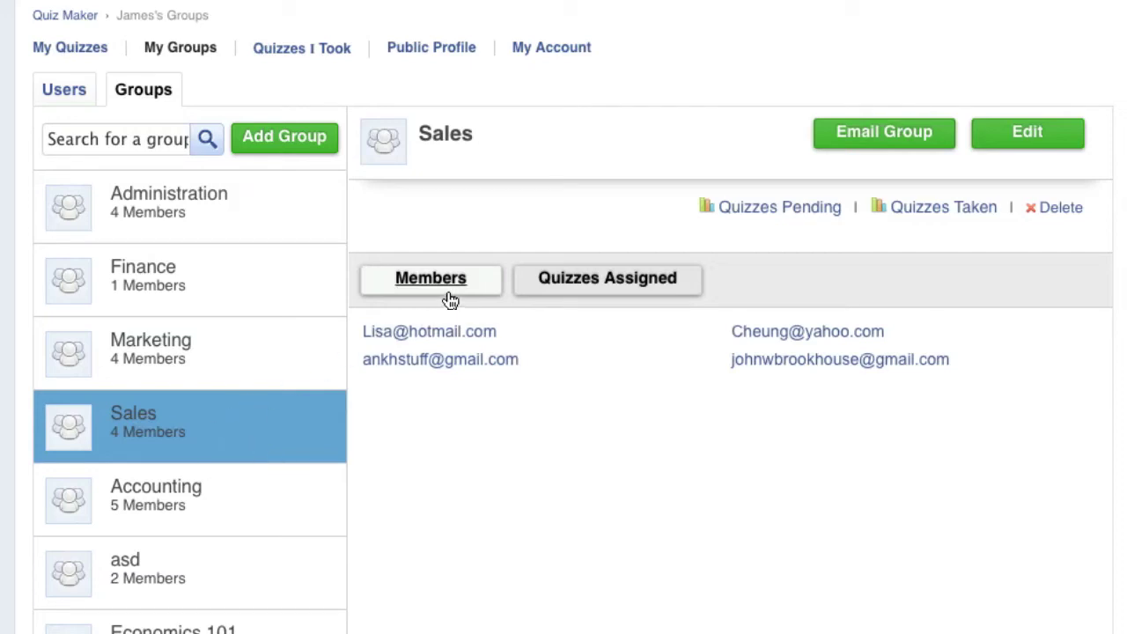
pyautogui.click(604, 292)
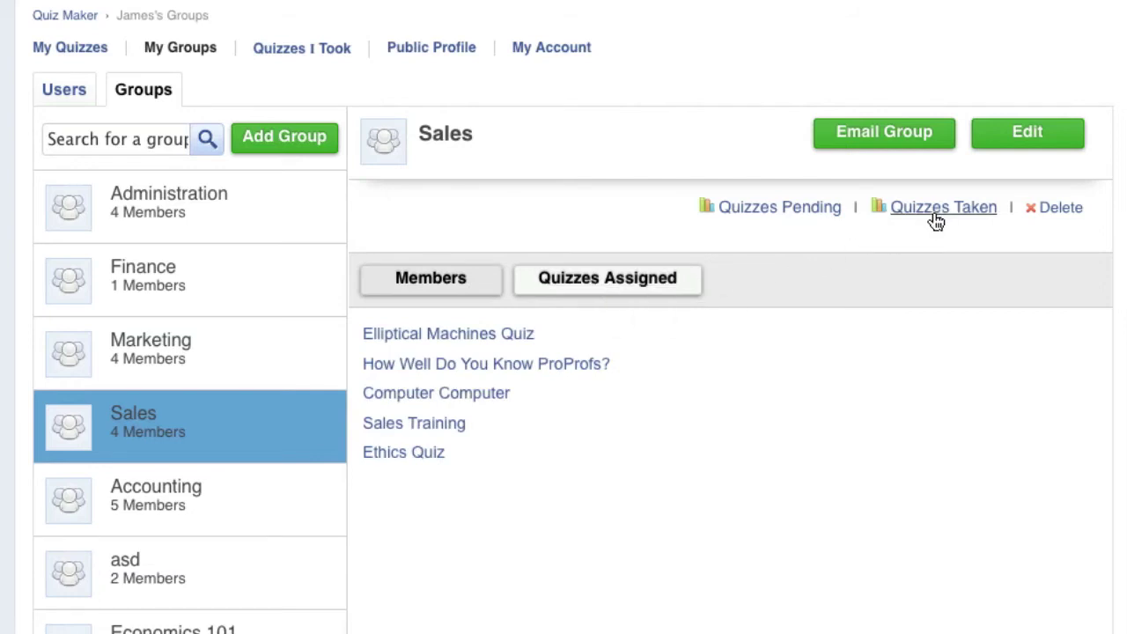
pyautogui.click(771, 213)
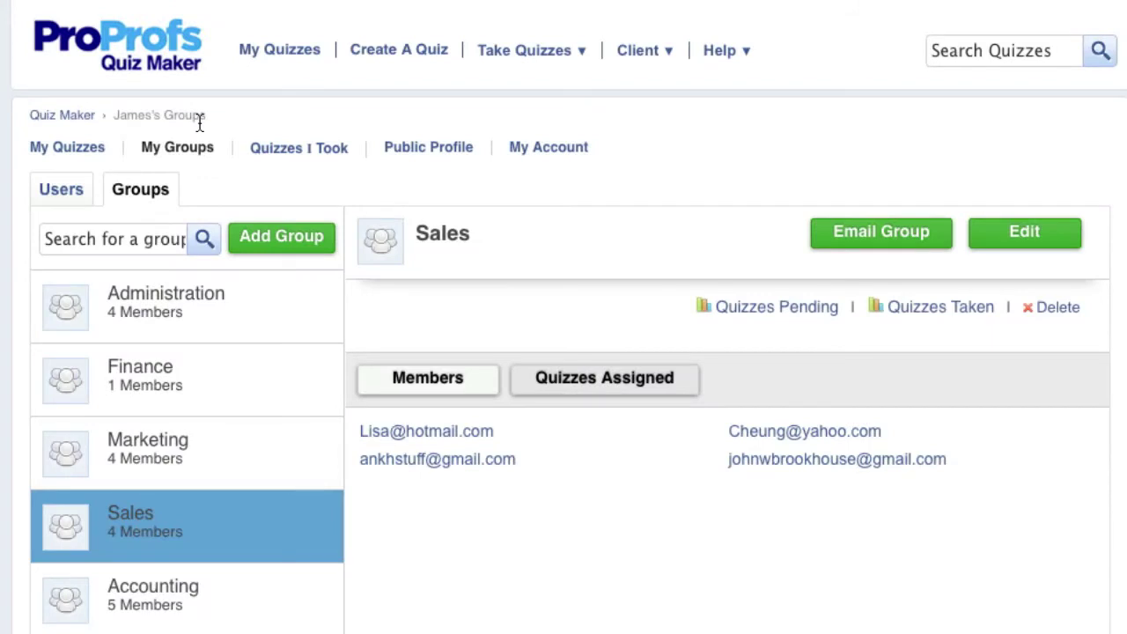
# - Create a group named Chemistry 101 and select its member users
pyautogui.click(261, 240)
pyautogui.write('Chemistry 101')
pyautogui.click(291, 301)
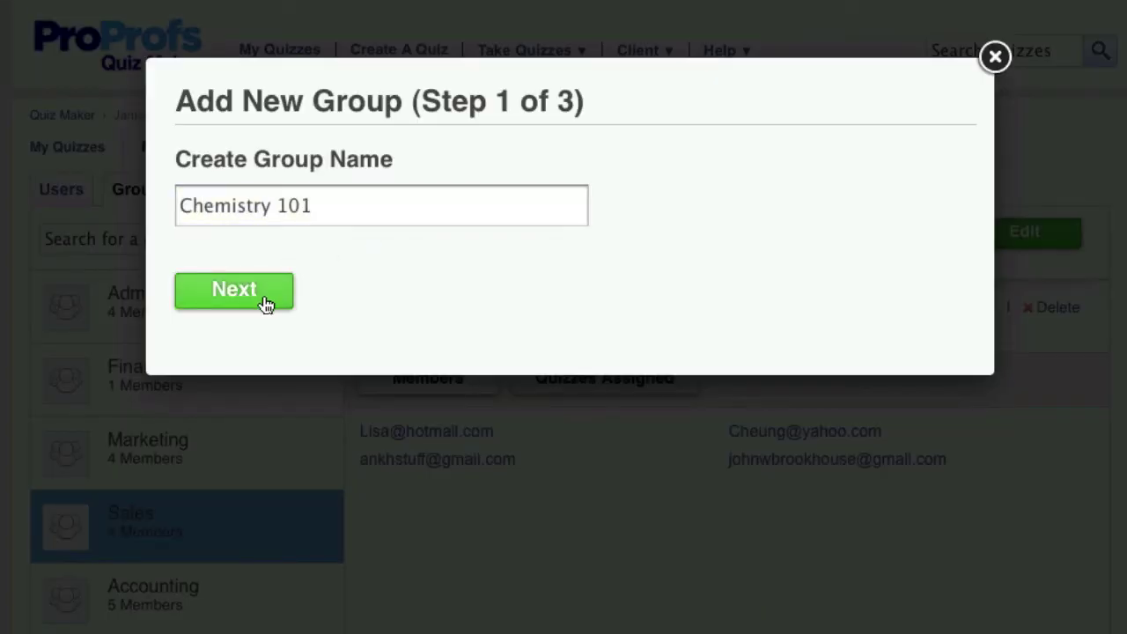
pyautogui.click(194, 318)
pyautogui.click(194, 388)
pyautogui.click(195, 458)
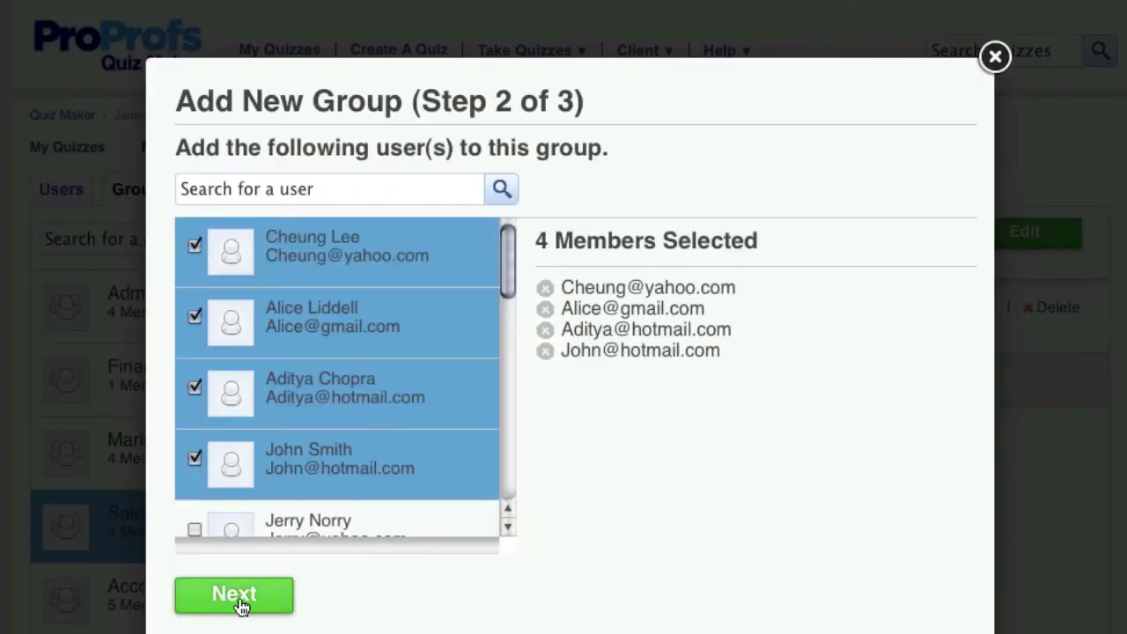
# - Assign the How Well Do You Know ProProfs? quiz to Chemistry 101 and finish creating it
pyautogui.click(240, 603)
pyautogui.click(202, 264)
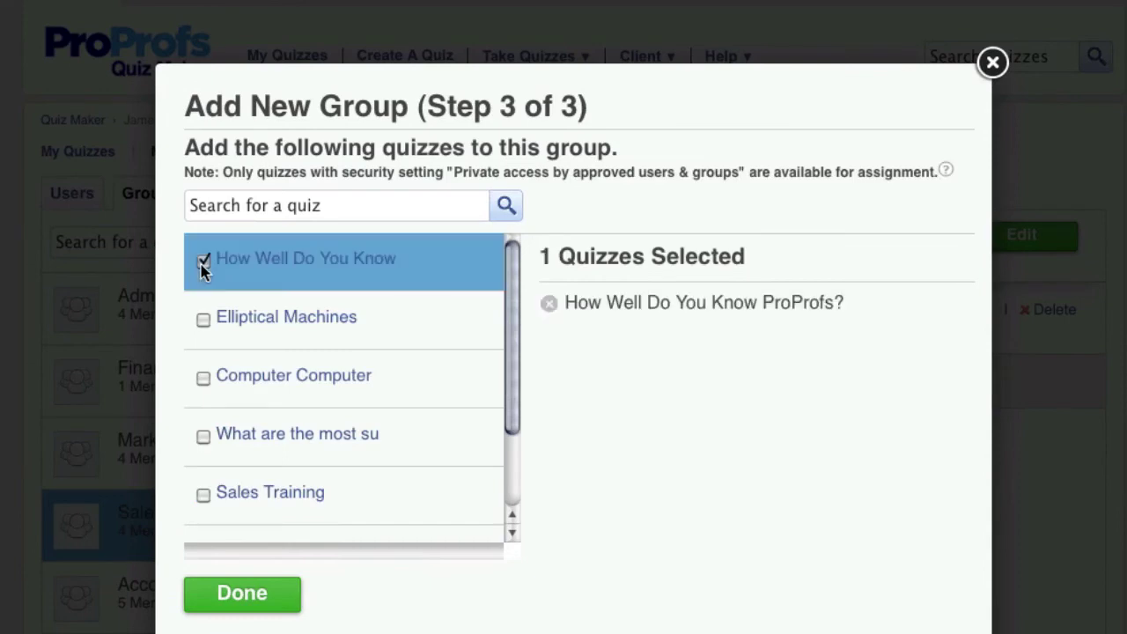
pyautogui.click(251, 597)
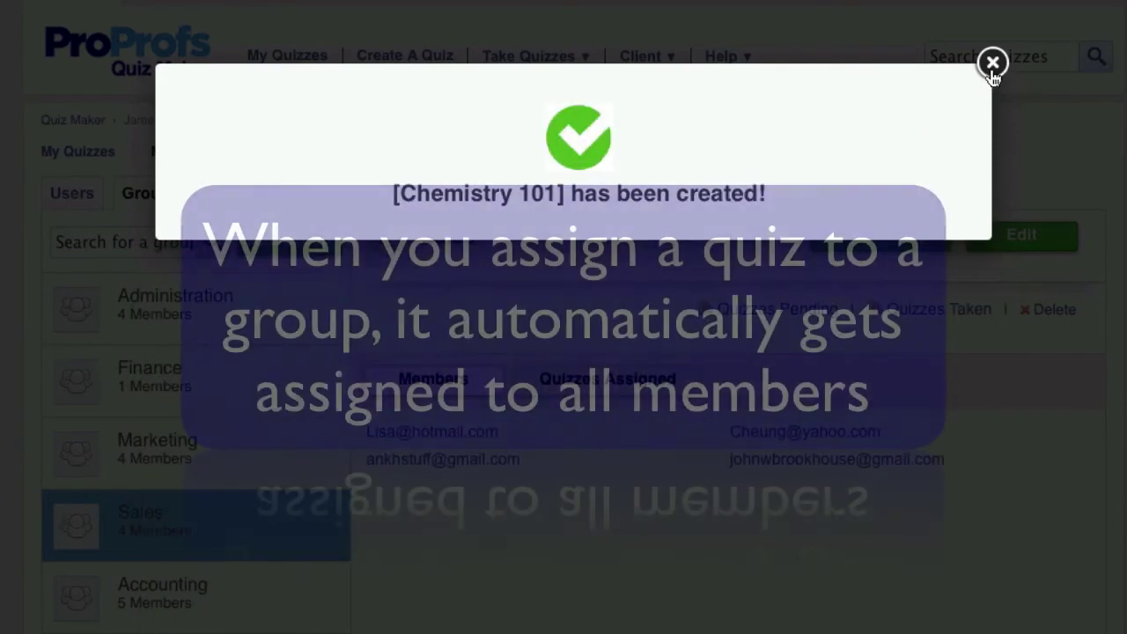
pyautogui.click(992, 62)
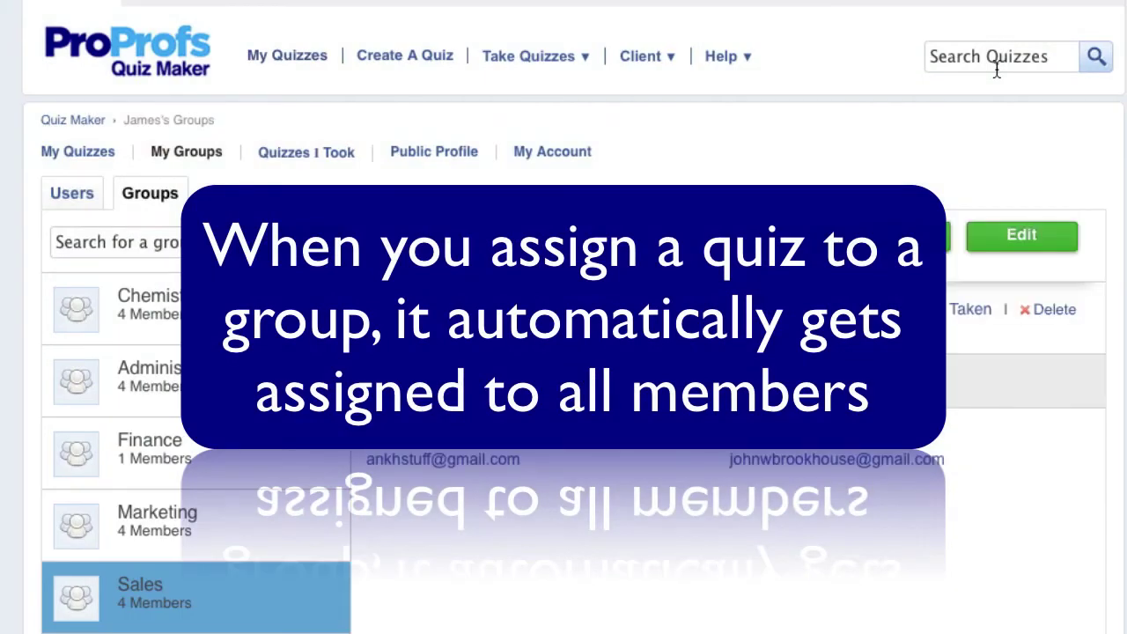